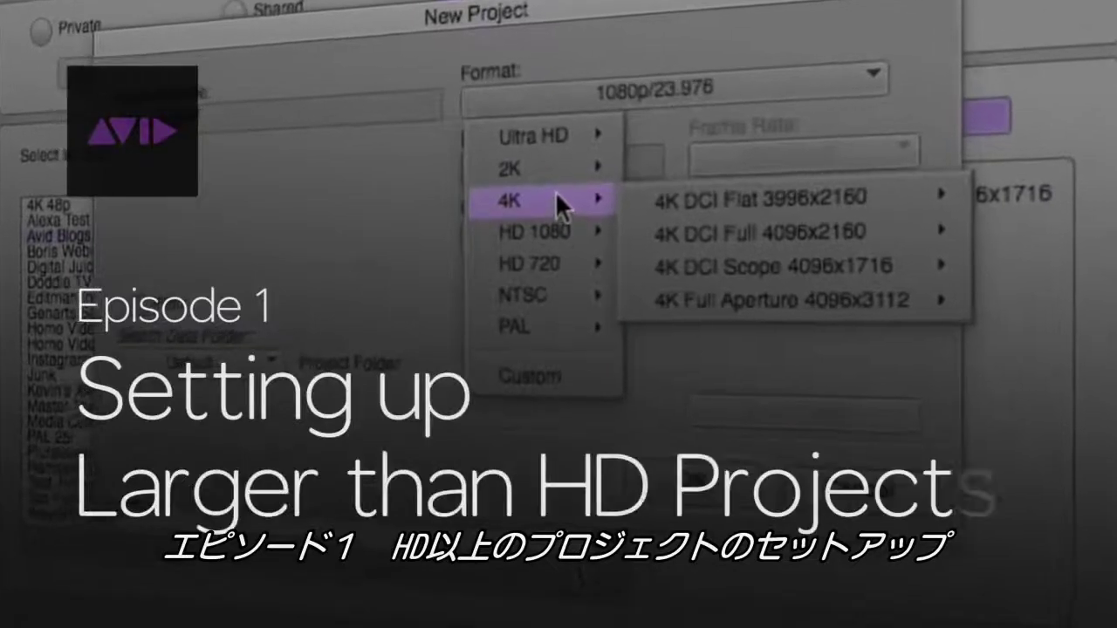
# Launch Media Composer and wait for Select Project to show the 4K DCI Scope project details.
pyautogui.moveTo(562, 131)
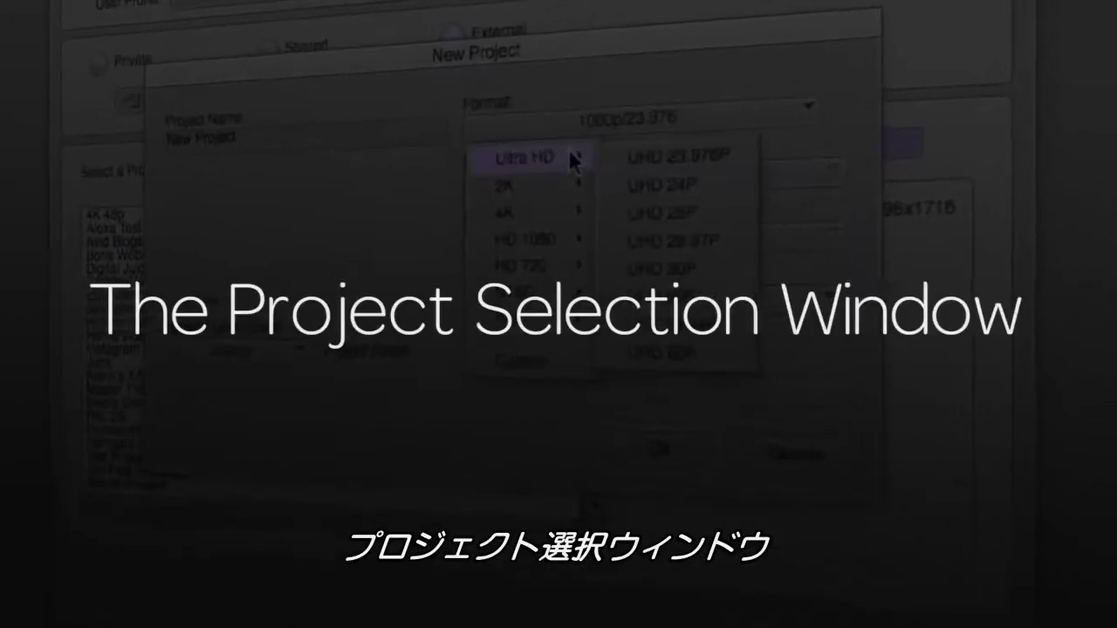
pyautogui.moveTo(542, 207)
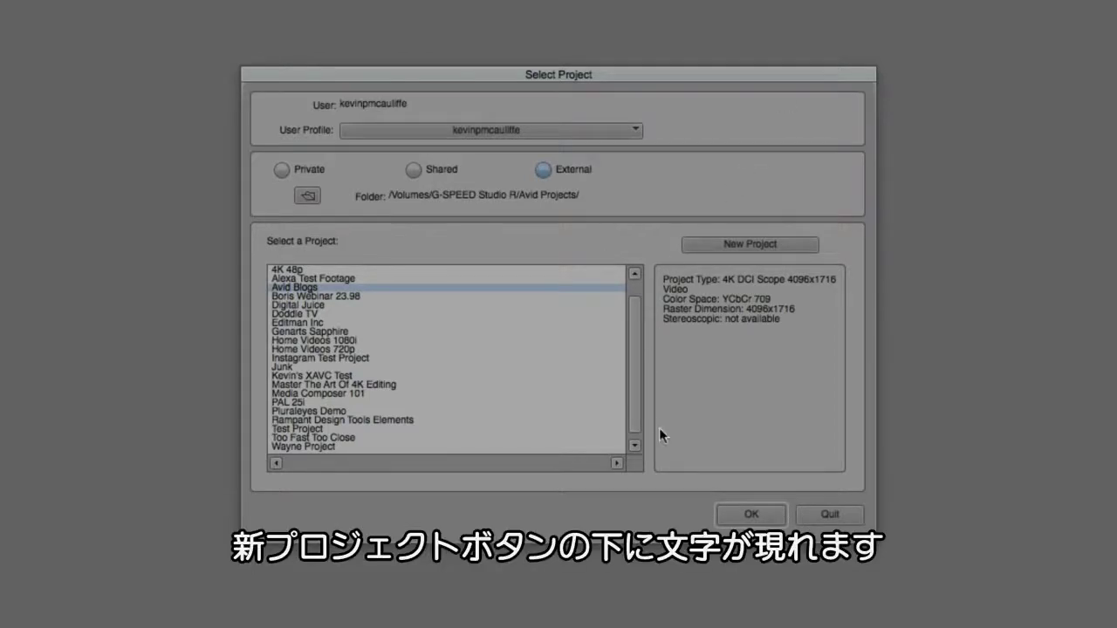
pyautogui.click(723, 245)
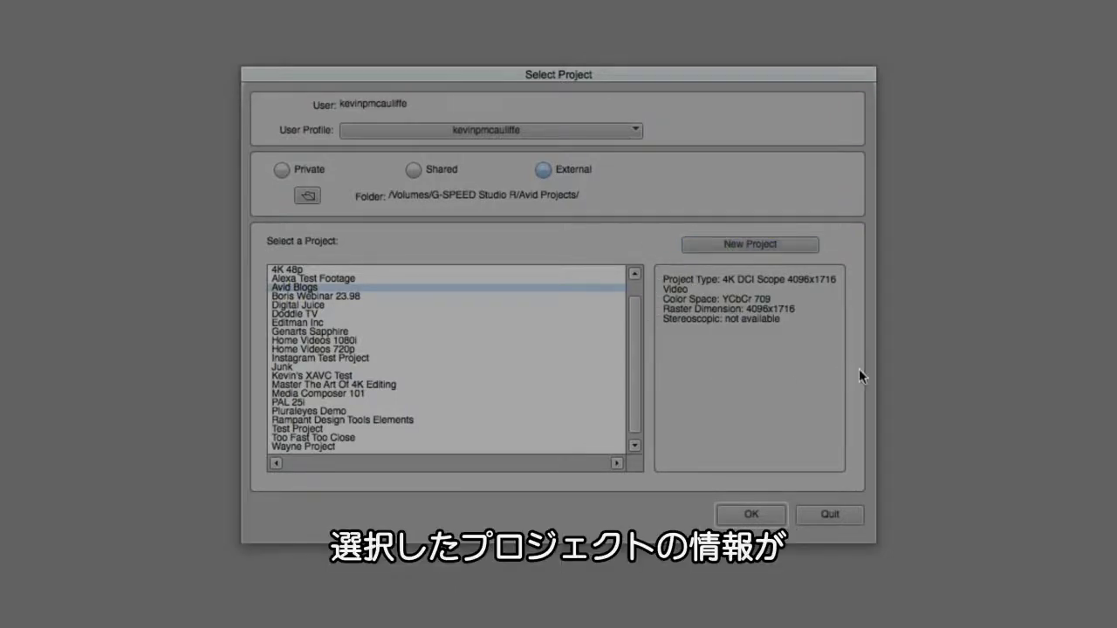
pyautogui.click(493, 297)
pyautogui.click(494, 285)
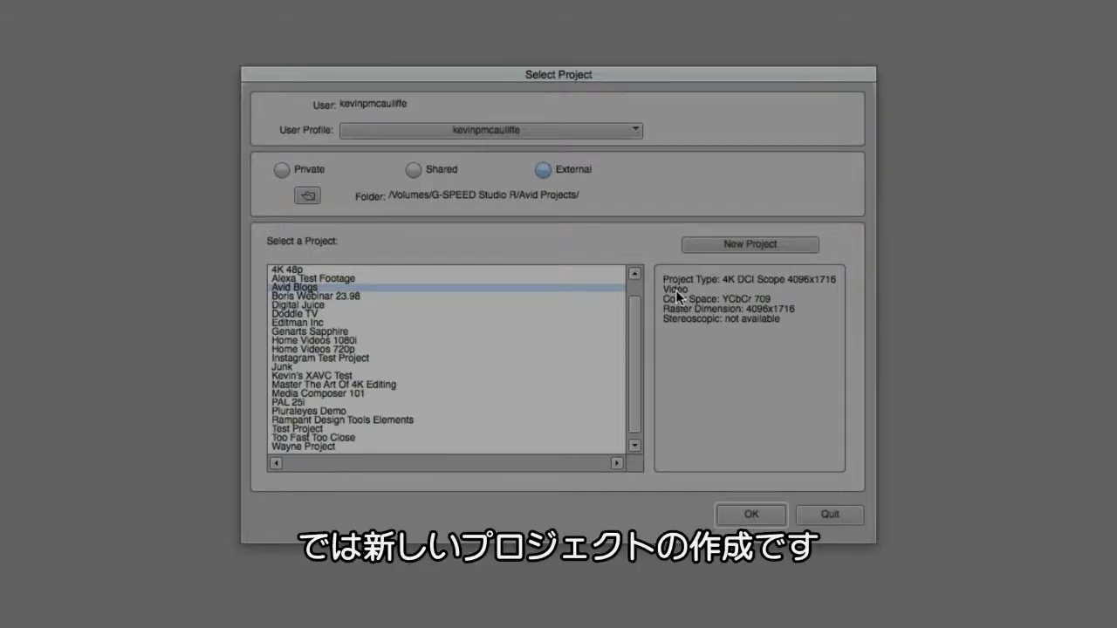
# Start a new project, which defaults to the name New Project at 1080p/23.976.
pyautogui.click(736, 244)
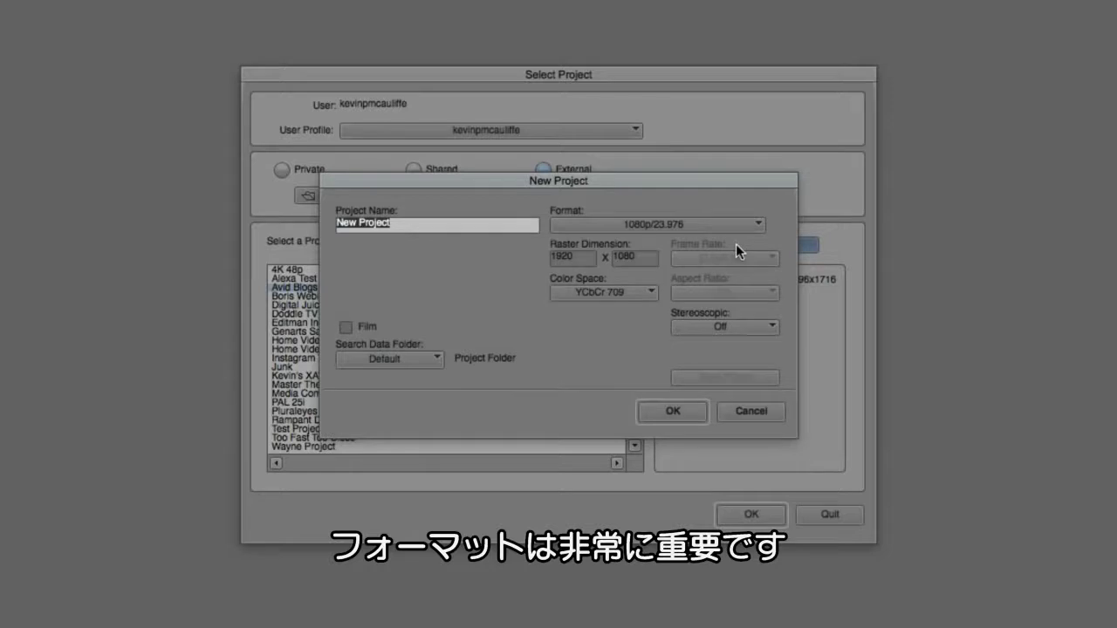
# Browse the Ultra HD and 4K submenus in the project Format list.
pyautogui.click(664, 224)
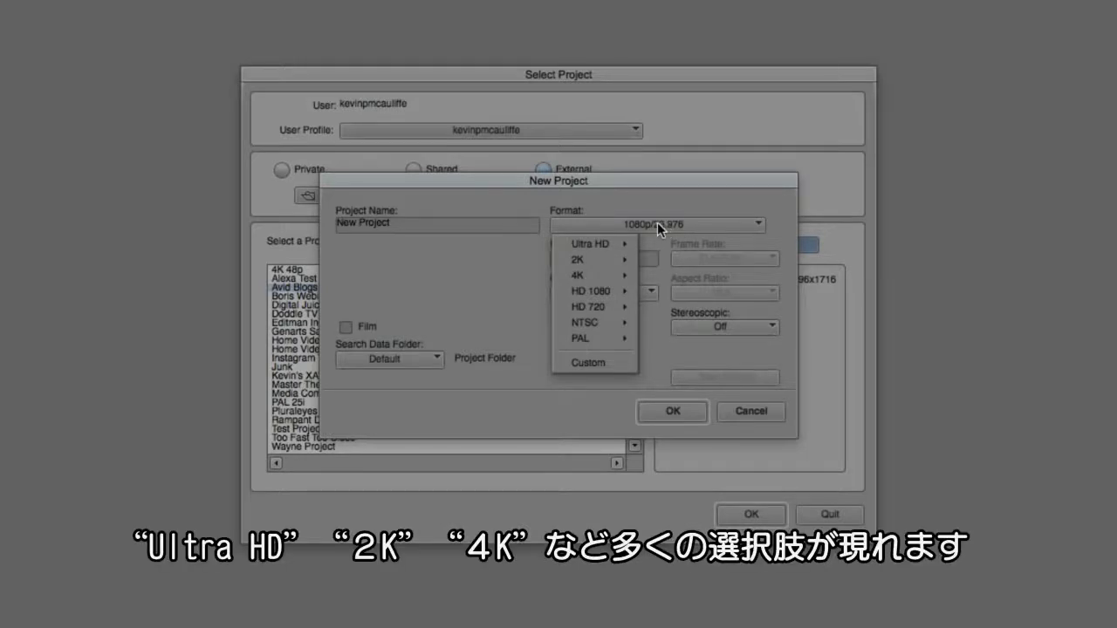
pyautogui.moveTo(620, 244)
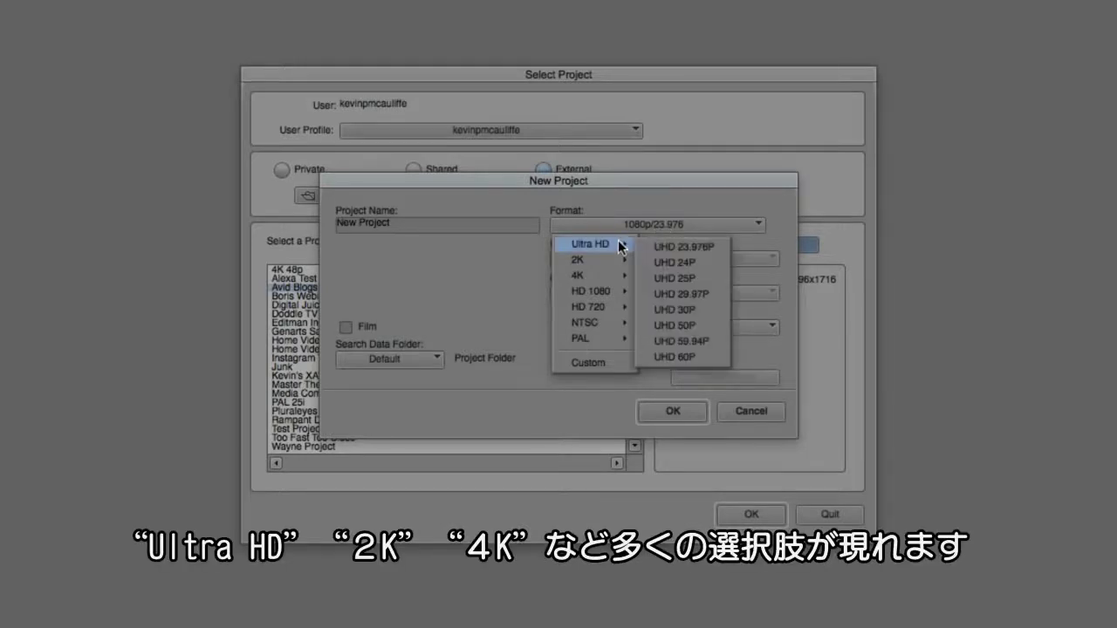
pyautogui.moveTo(603, 276)
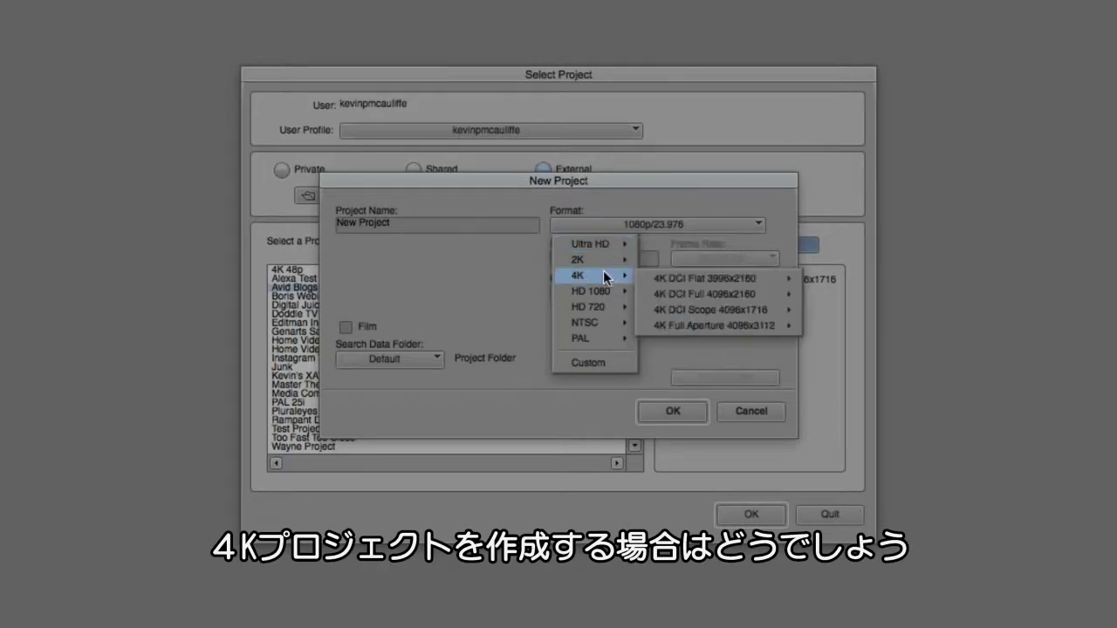
pyautogui.moveTo(698, 314)
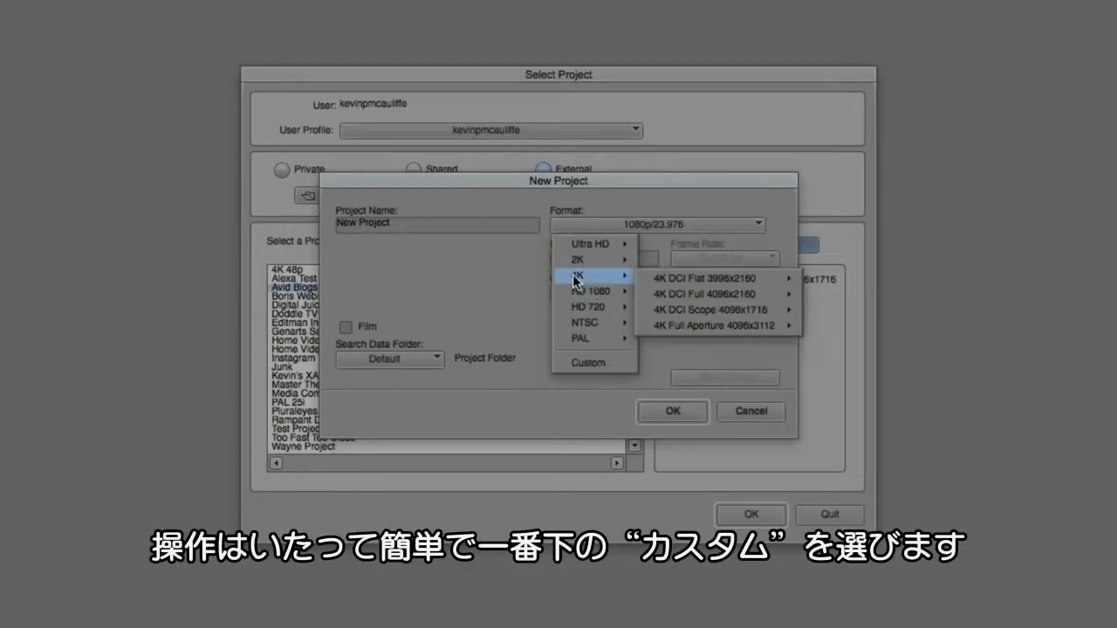
# Switch the project format to Custom with a 500 x 500 raster dimension.
pyautogui.click(578, 363)
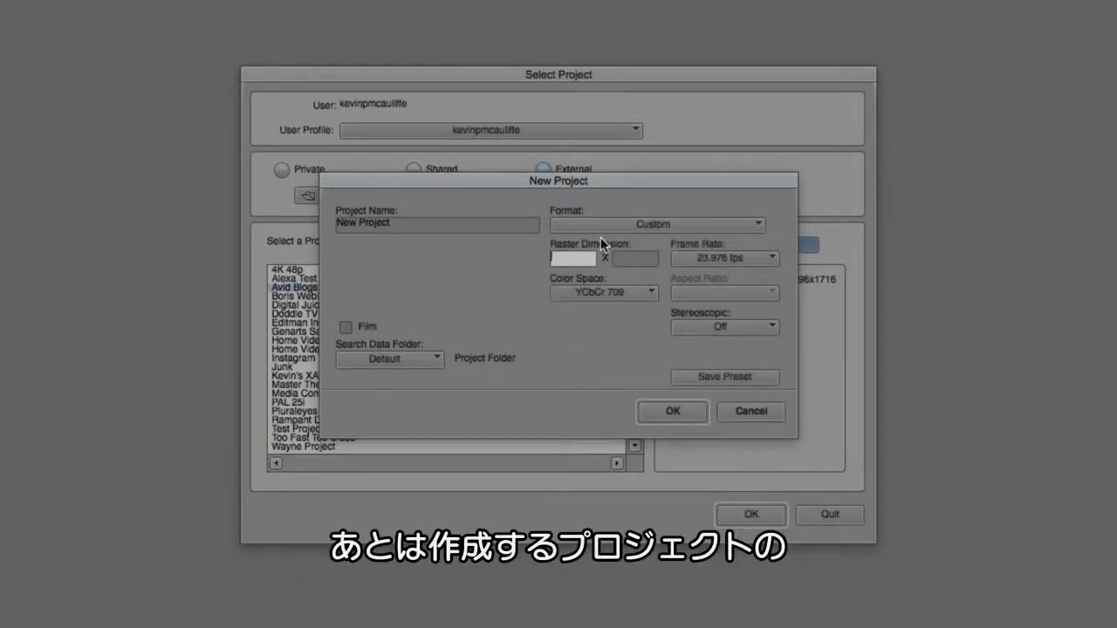
pyautogui.write('500')
pyautogui.press('Tab')
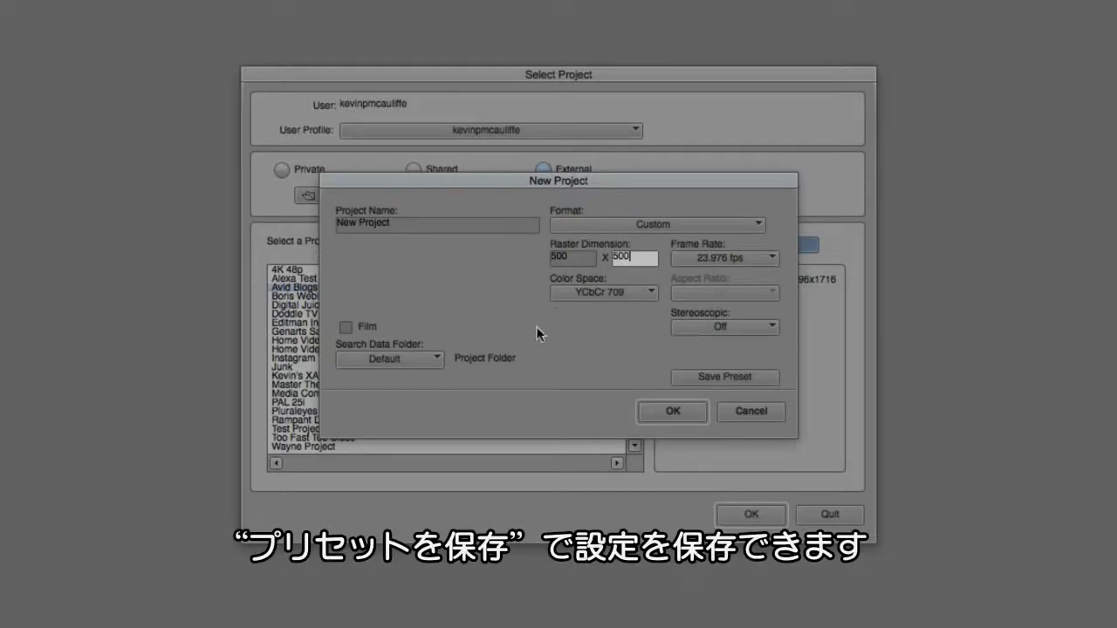
pyautogui.click(765, 381)
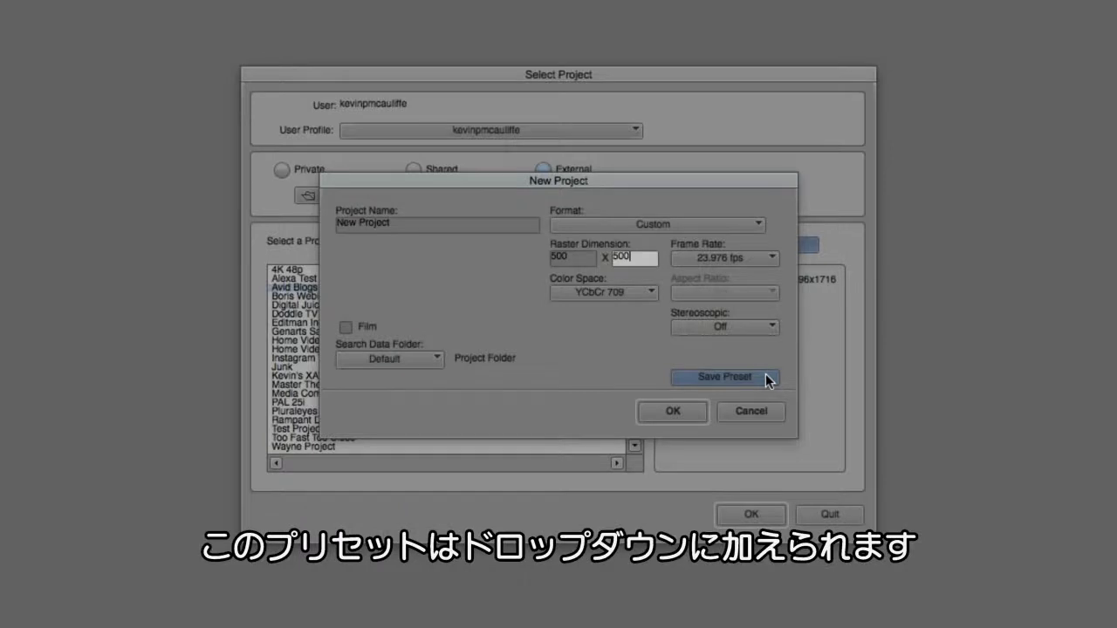
pyautogui.click(604, 224)
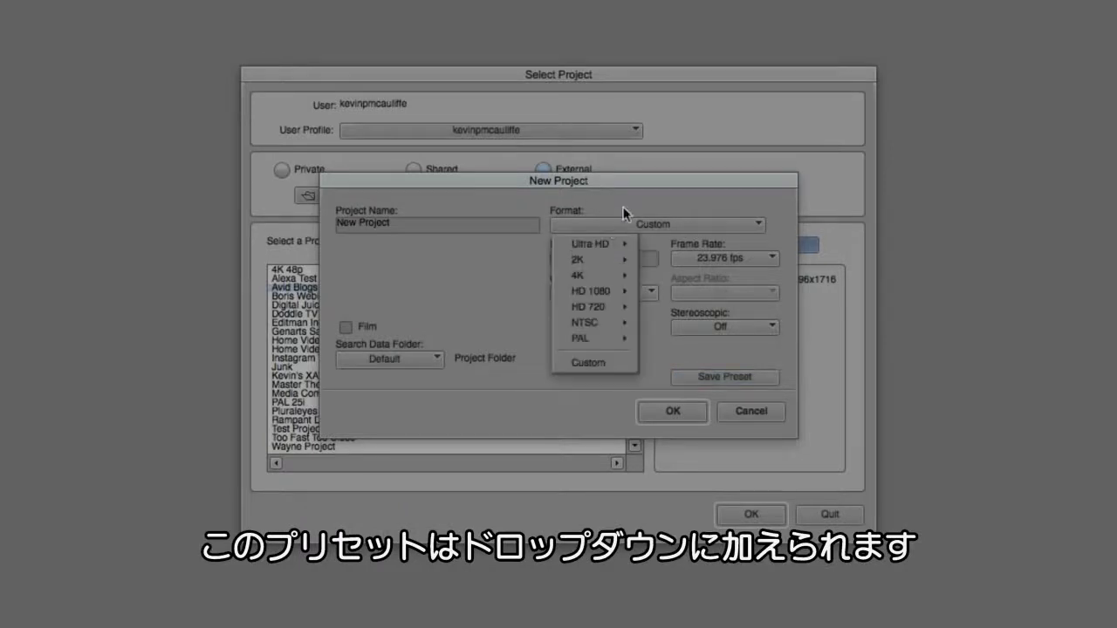
pyautogui.click(628, 203)
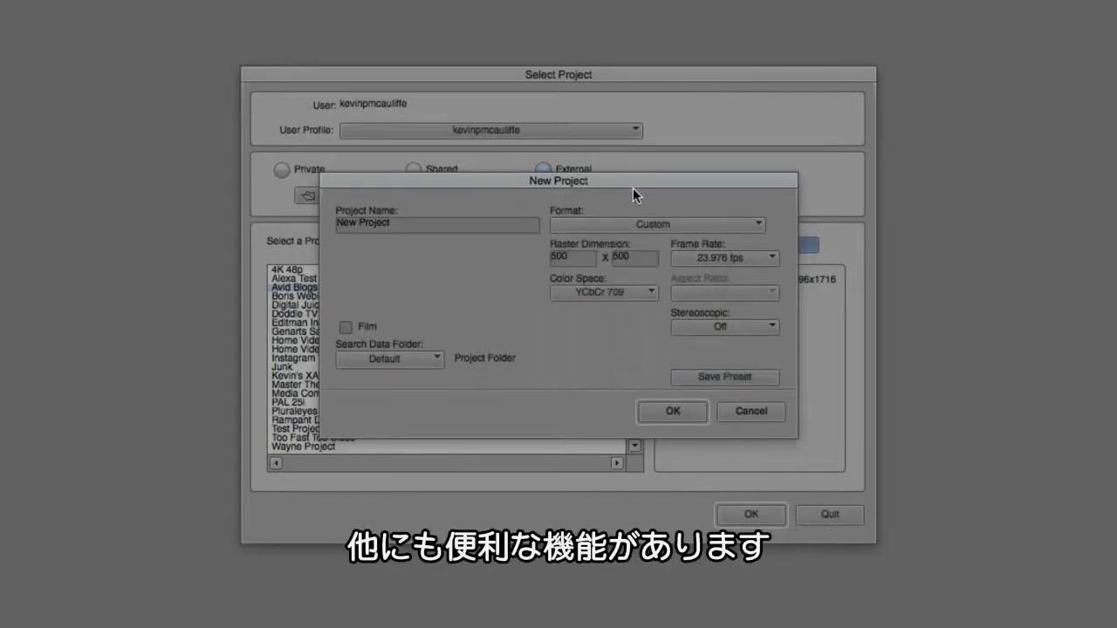
pyautogui.click(622, 292)
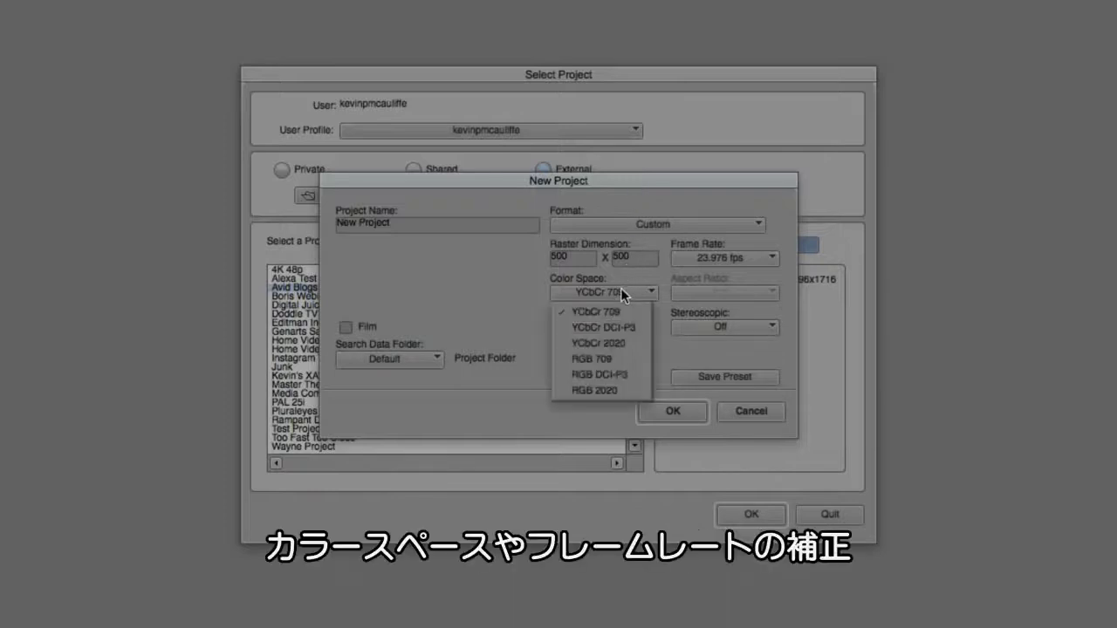
pyautogui.click(742, 244)
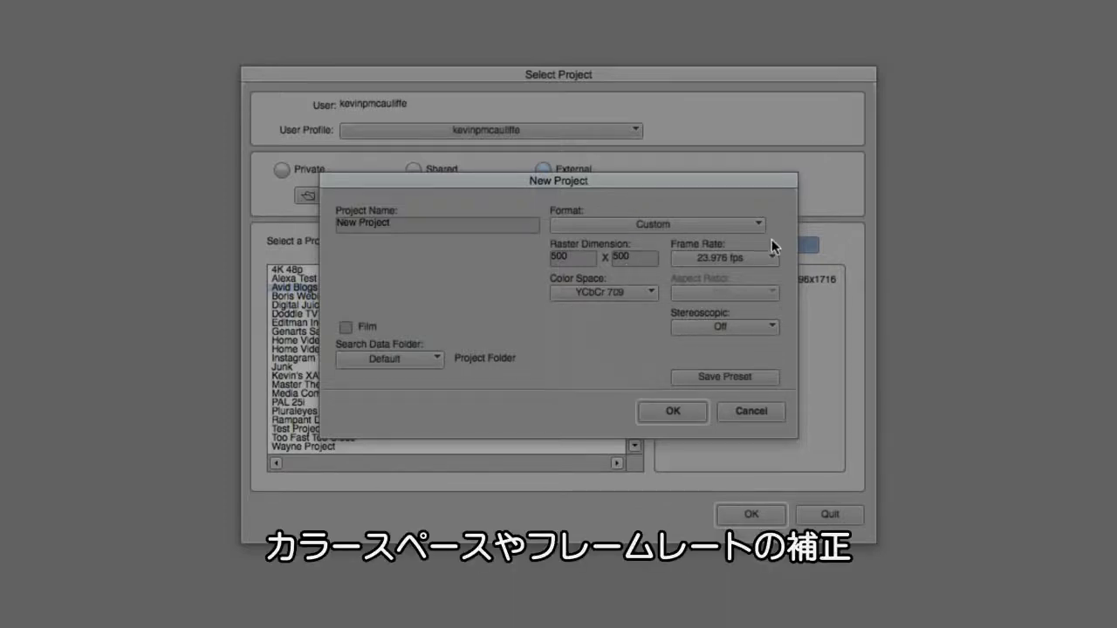
pyautogui.click(746, 253)
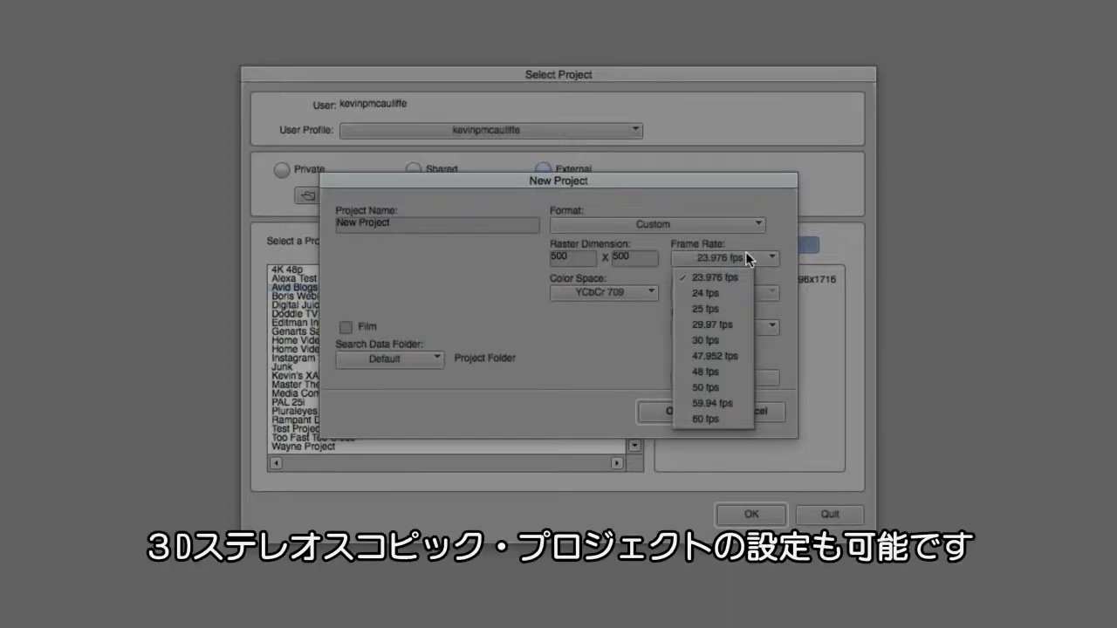
pyautogui.click(746, 251)
pyautogui.click(746, 327)
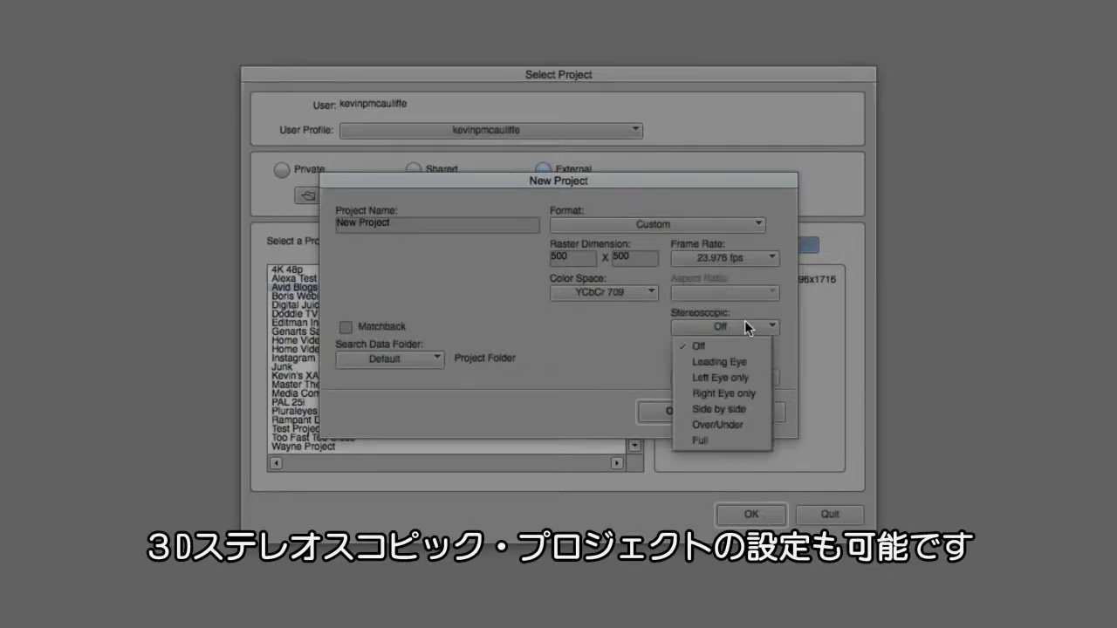
pyautogui.click(789, 219)
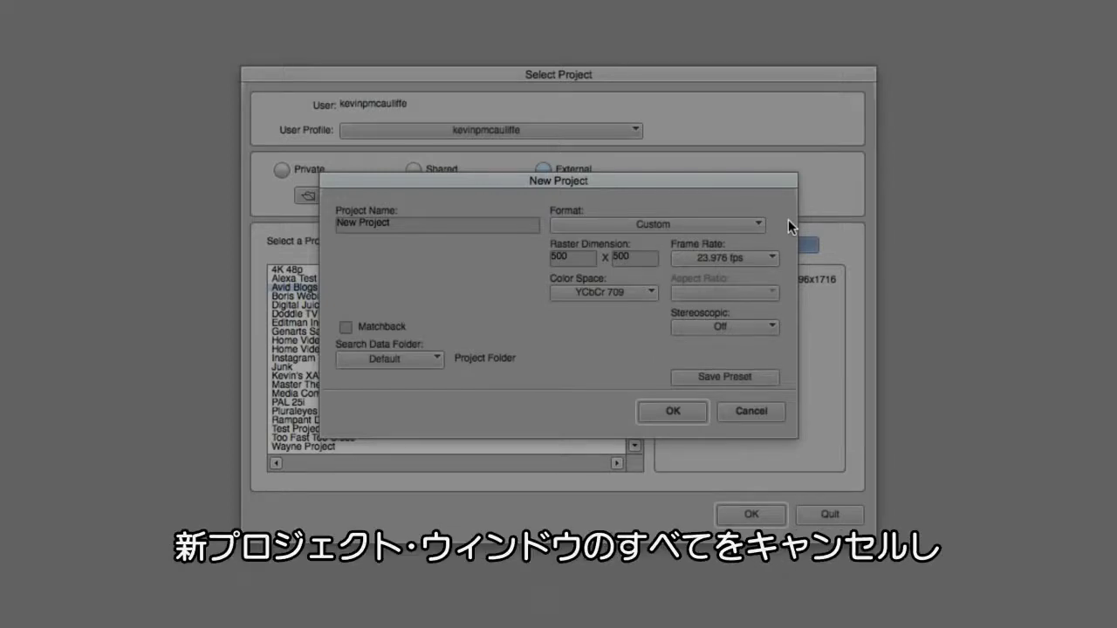
pyautogui.click(744, 411)
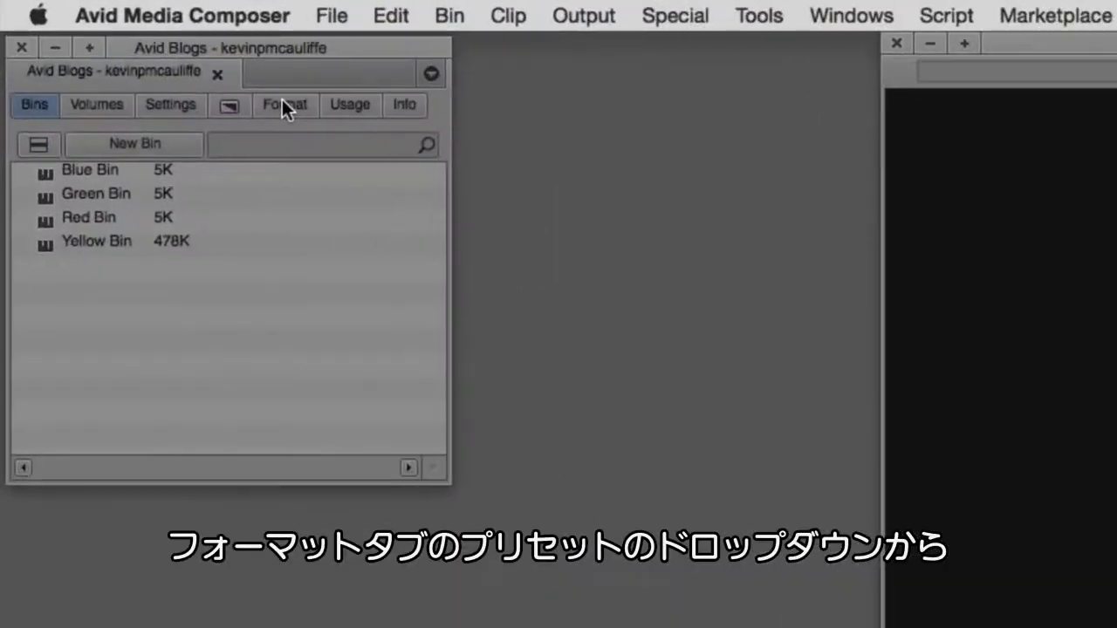
# Browse the HD 1080 and NTSC presets in the Avid Blogs project's Format settings.
pyautogui.click(88, 32)
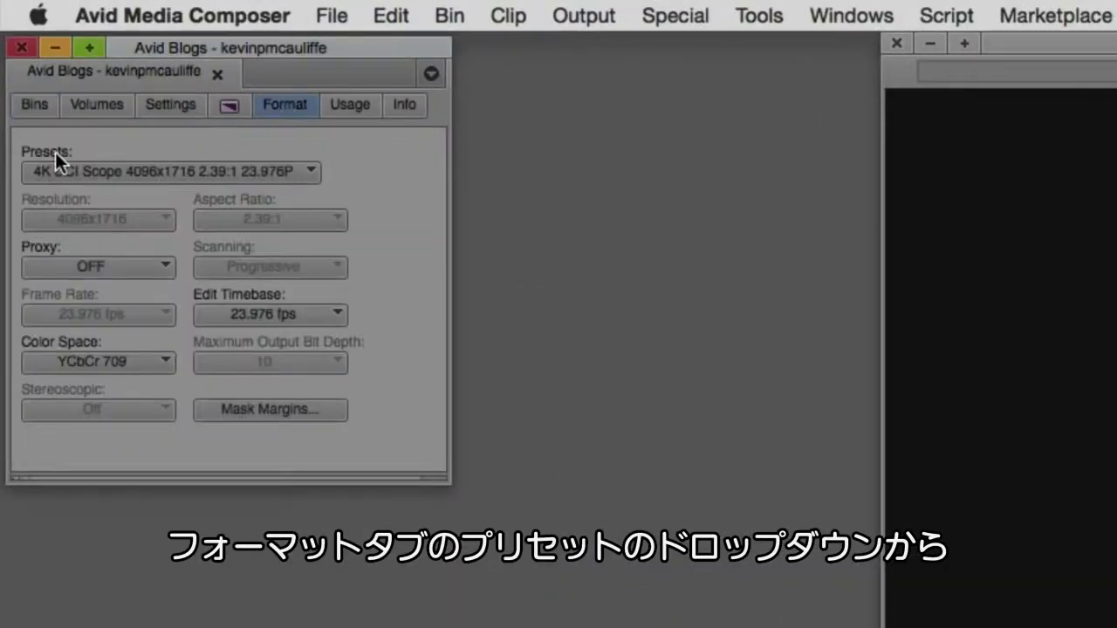
pyautogui.click(141, 170)
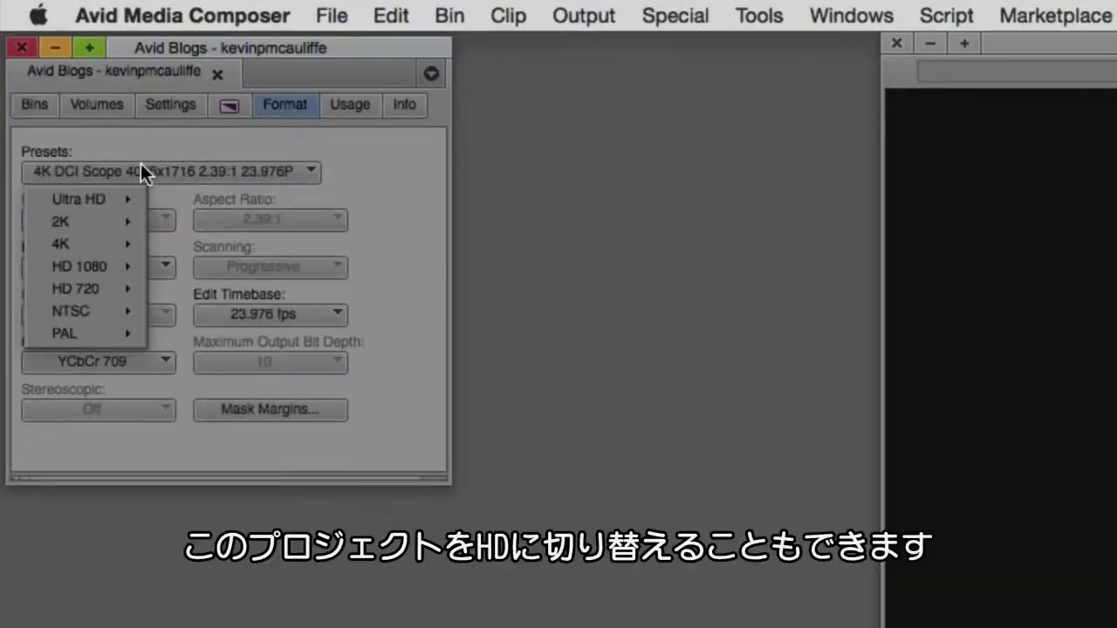
pyautogui.moveTo(84, 265)
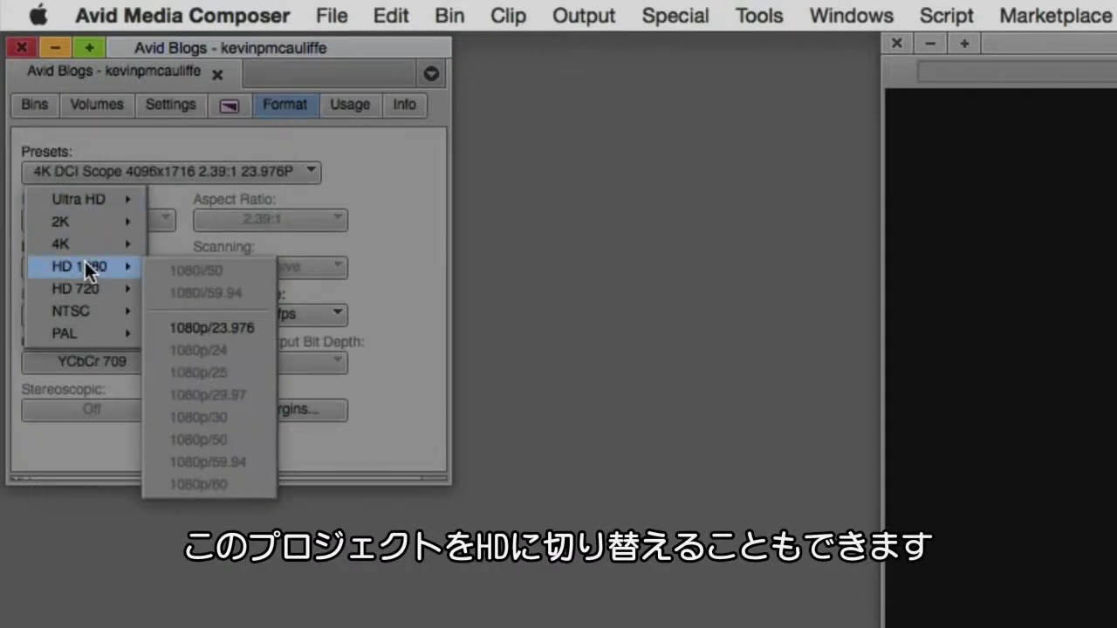
pyautogui.moveTo(88, 311)
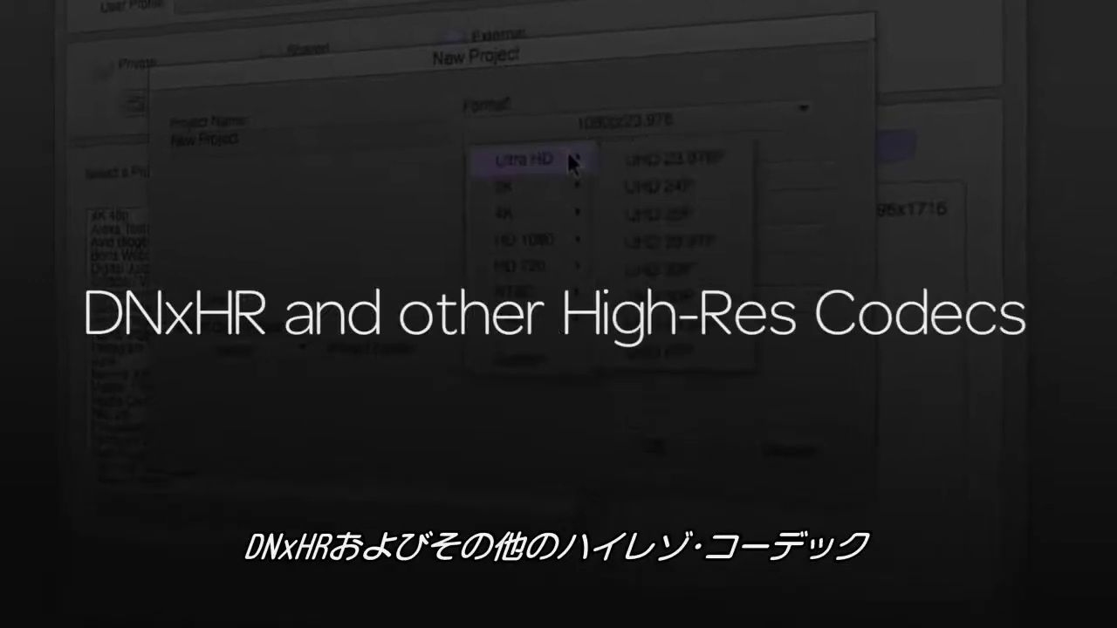
# Open Yellow Bin beside the empty Composer and Timeline windows.
pyautogui.moveTo(544, 192)
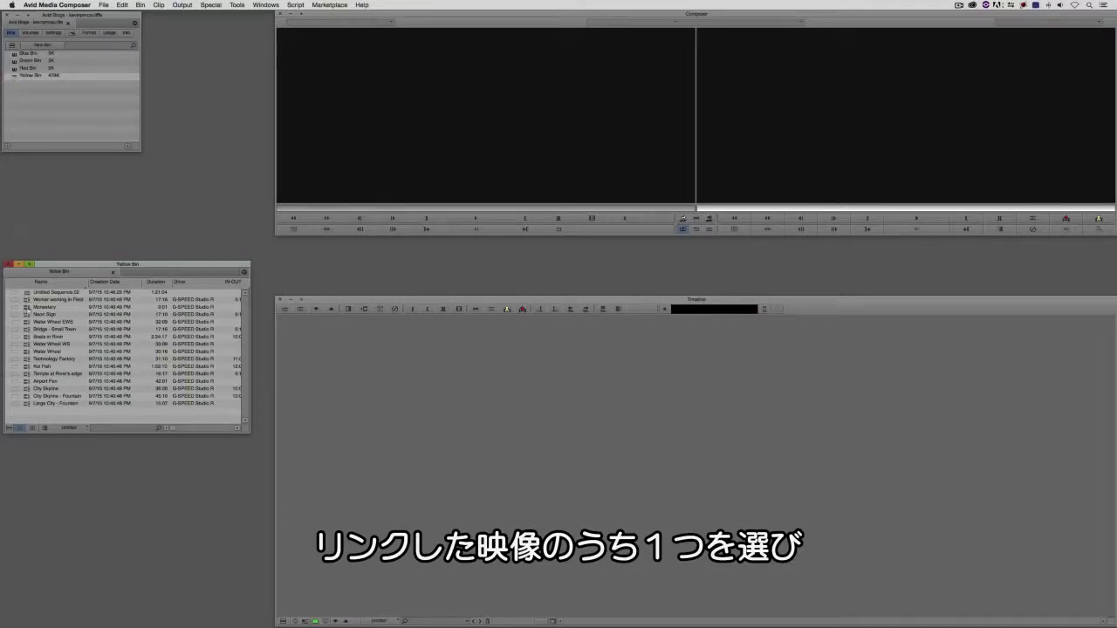
# Open Consolidate/Transcode for the Worker working in Field clip from its context menu.
pyautogui.click(26, 300)
pyautogui.rightClick(26, 301)
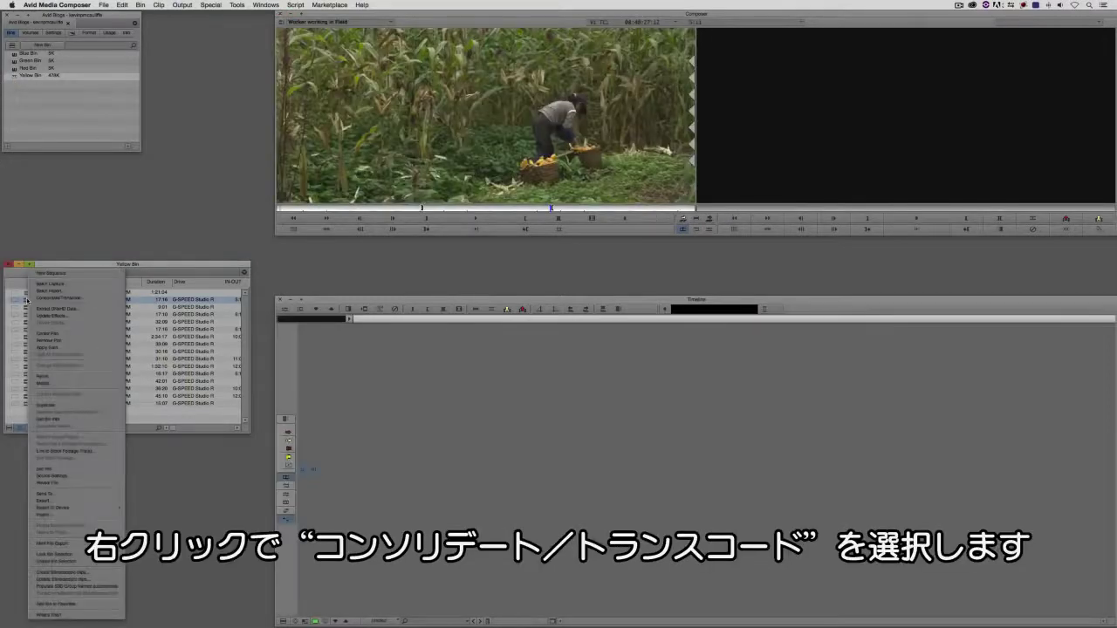
pyautogui.click(50, 298)
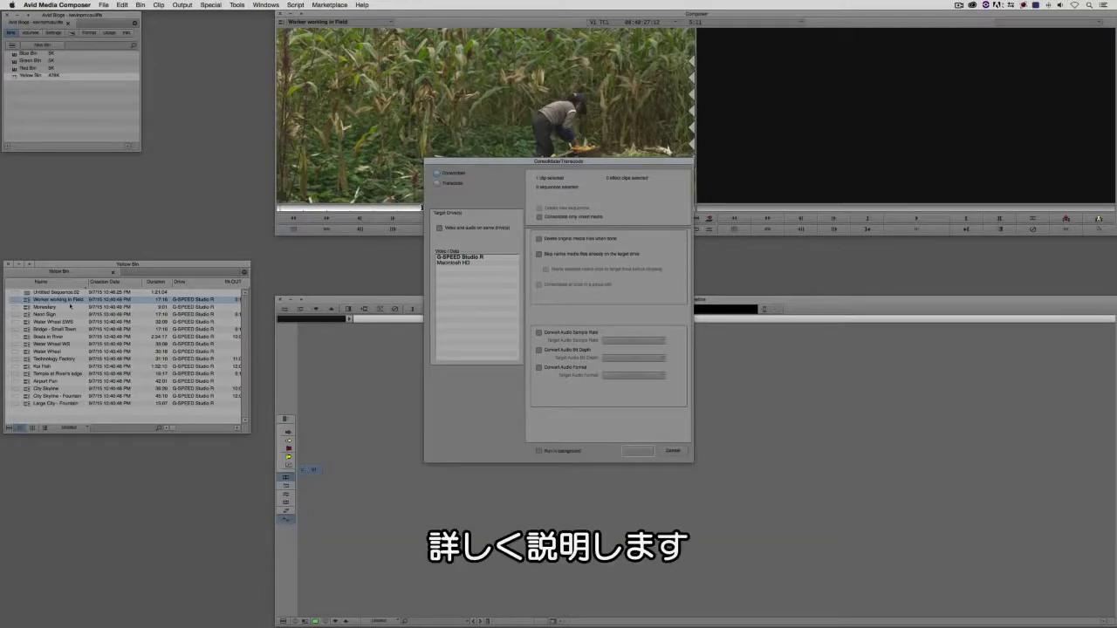
# Switch to Transcode, review the DNxHR/ProRes target resolutions, and keep DNxHR LB.
pyautogui.click(444, 186)
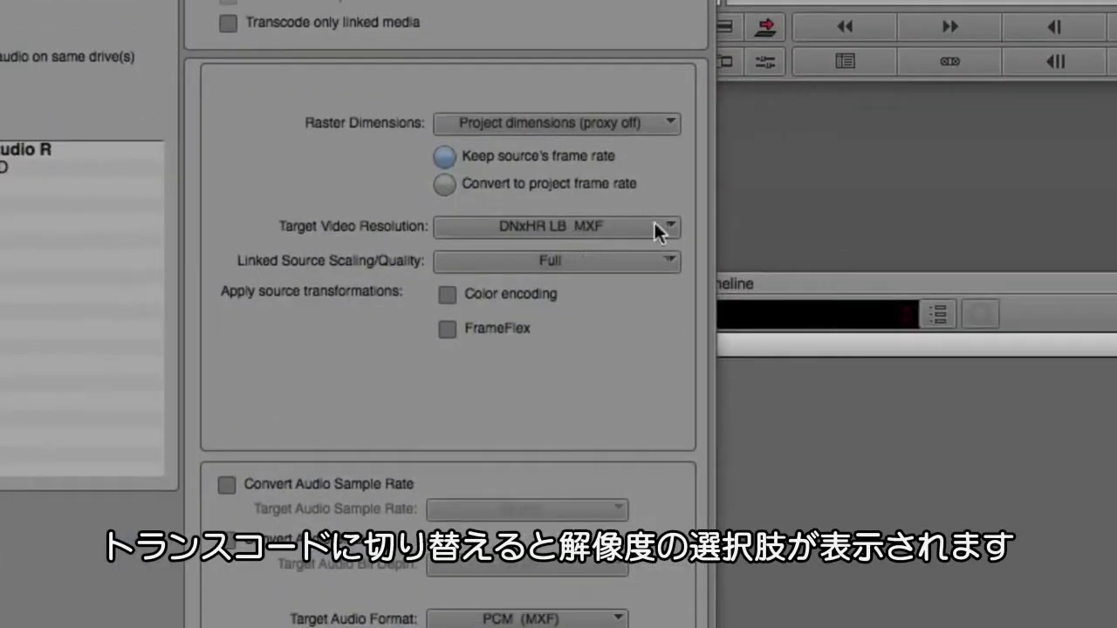
pyautogui.click(674, 281)
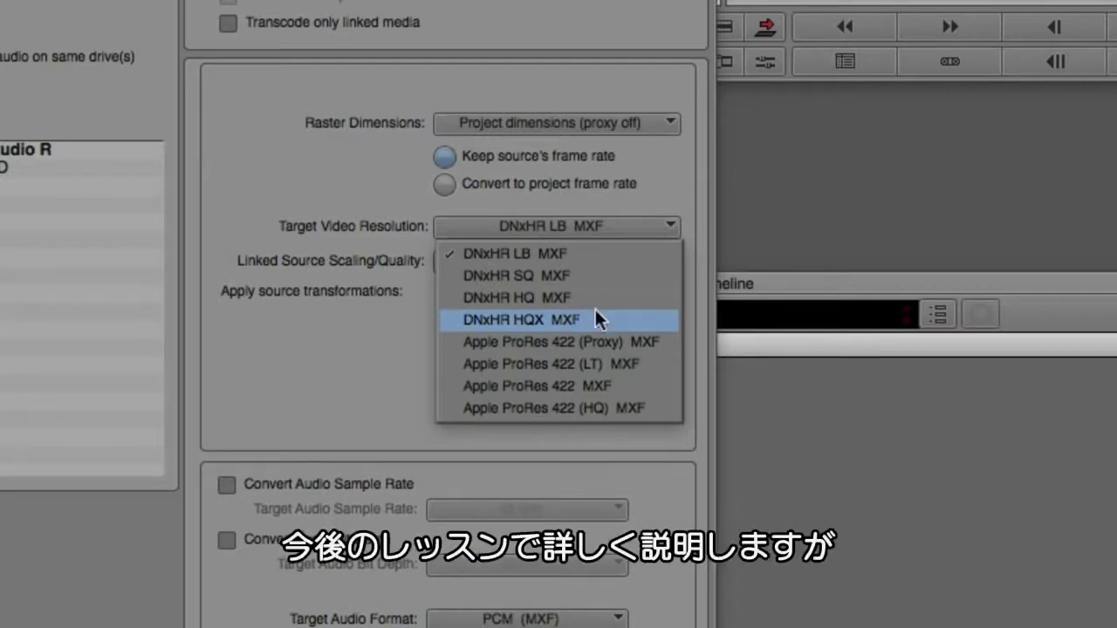
pyautogui.click(320, 366)
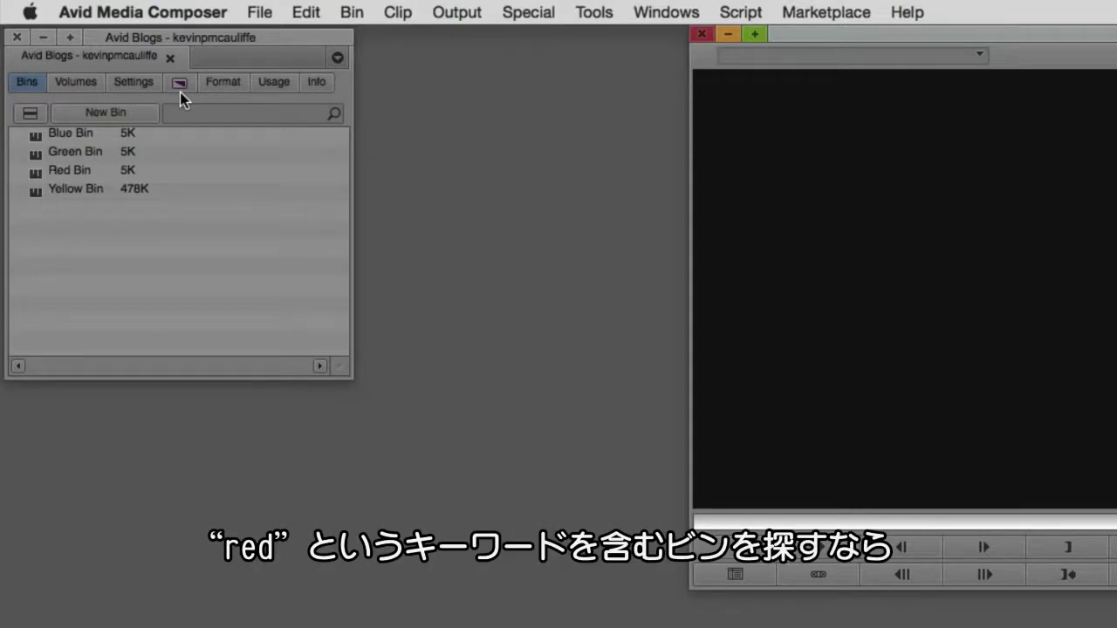
# Search the project's bins for 'red' so only Red Bin is listed.
pyautogui.click(178, 114)
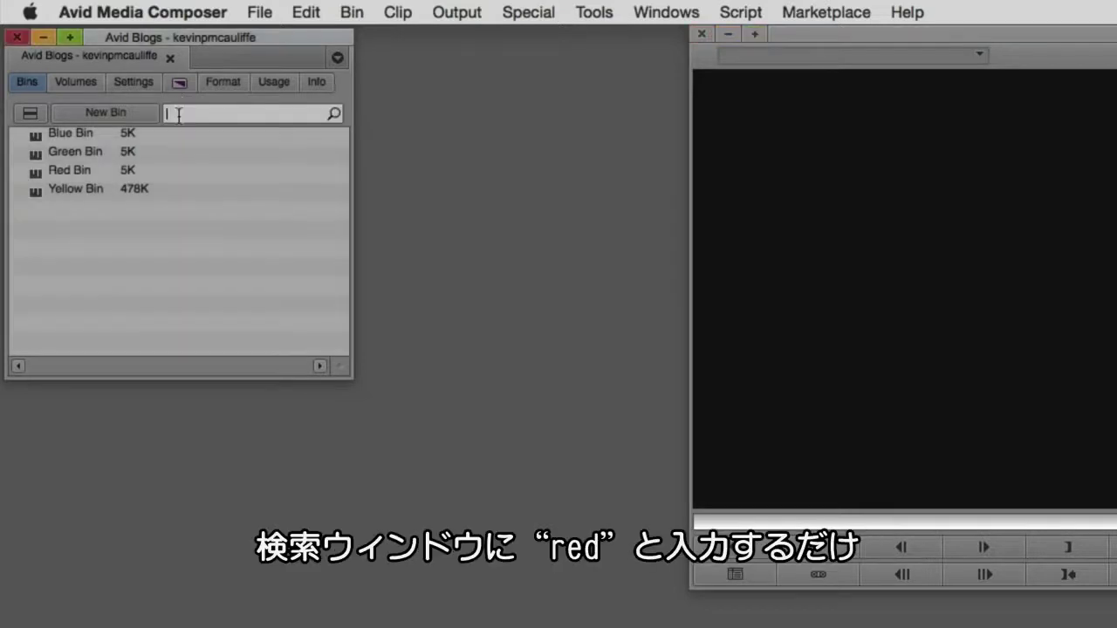
pyautogui.write('red')
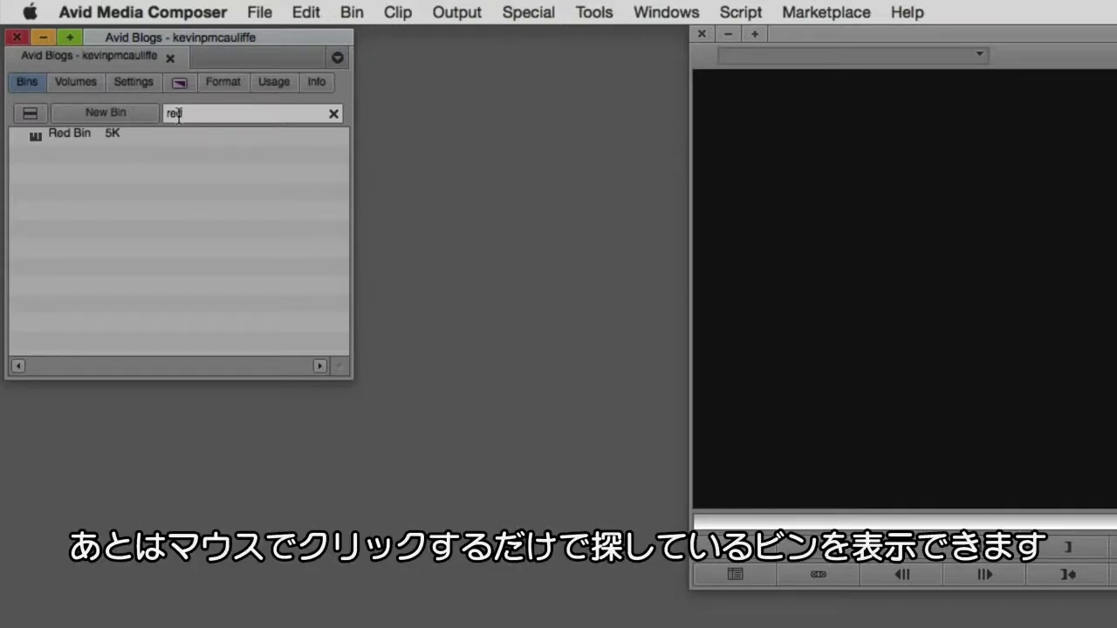
# Clear the bin search, filter Yellow Bin's clips by 'city', then clear that filter.
pyautogui.click(333, 113)
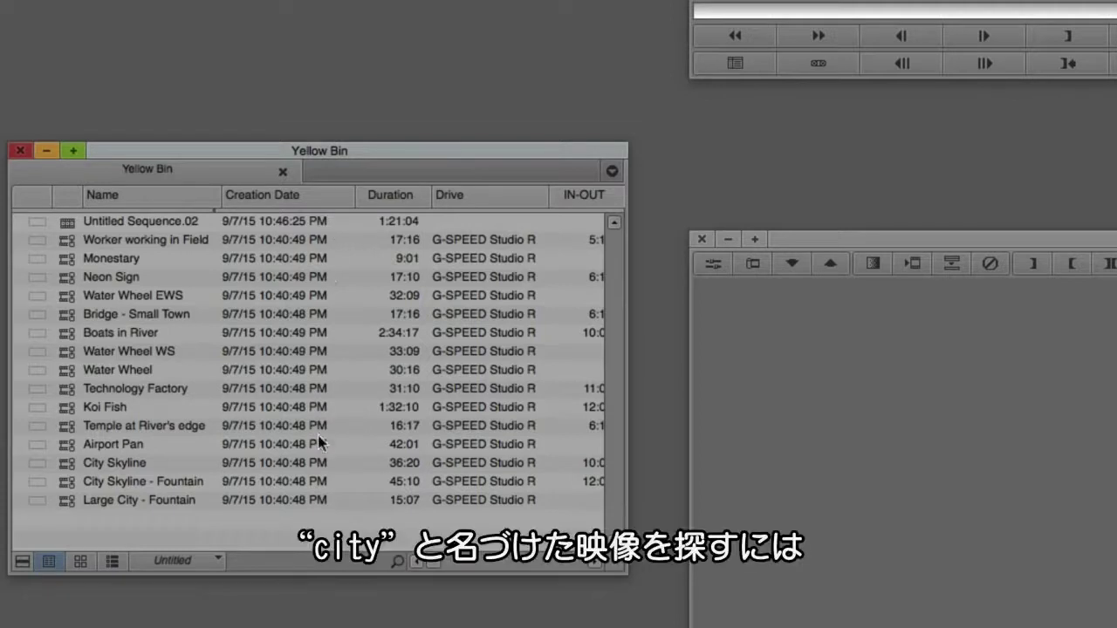
pyautogui.click(280, 559)
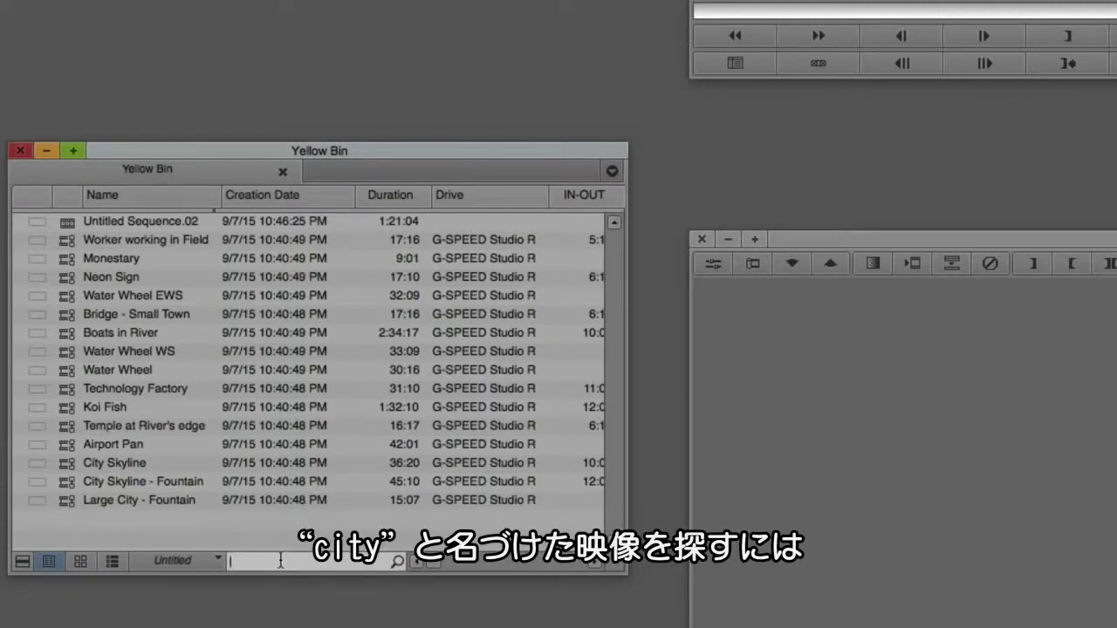
pyautogui.write('city')
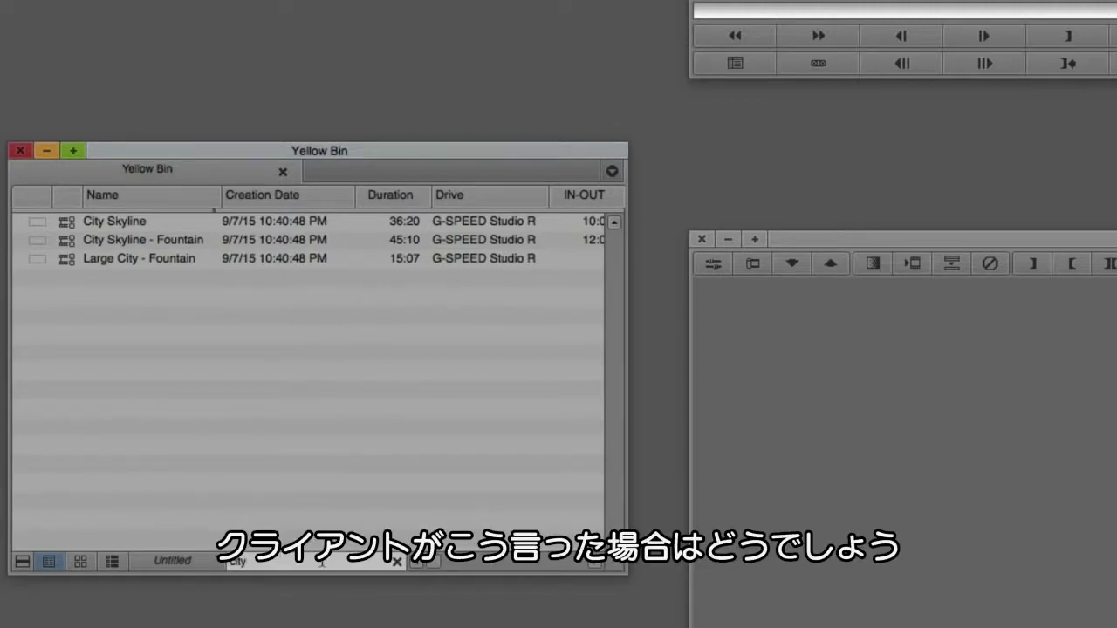
pyautogui.click(397, 562)
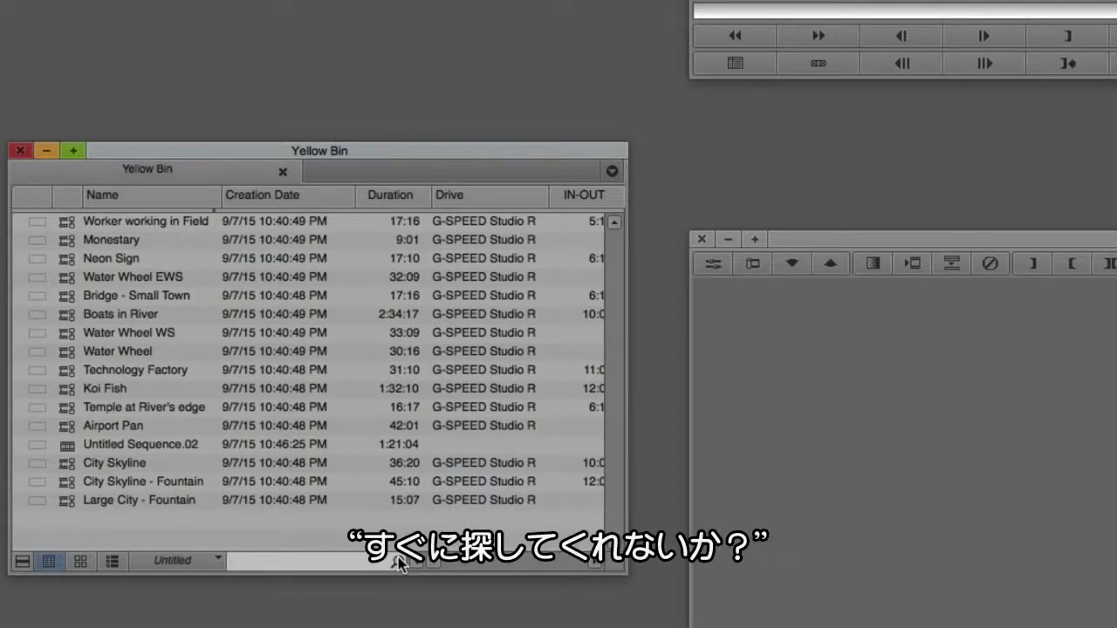
# Open Untitled Sequence.02 from the Yellow Bin in the Timeline.
pyautogui.click(63, 449)
pyautogui.doubleClick(63, 448)
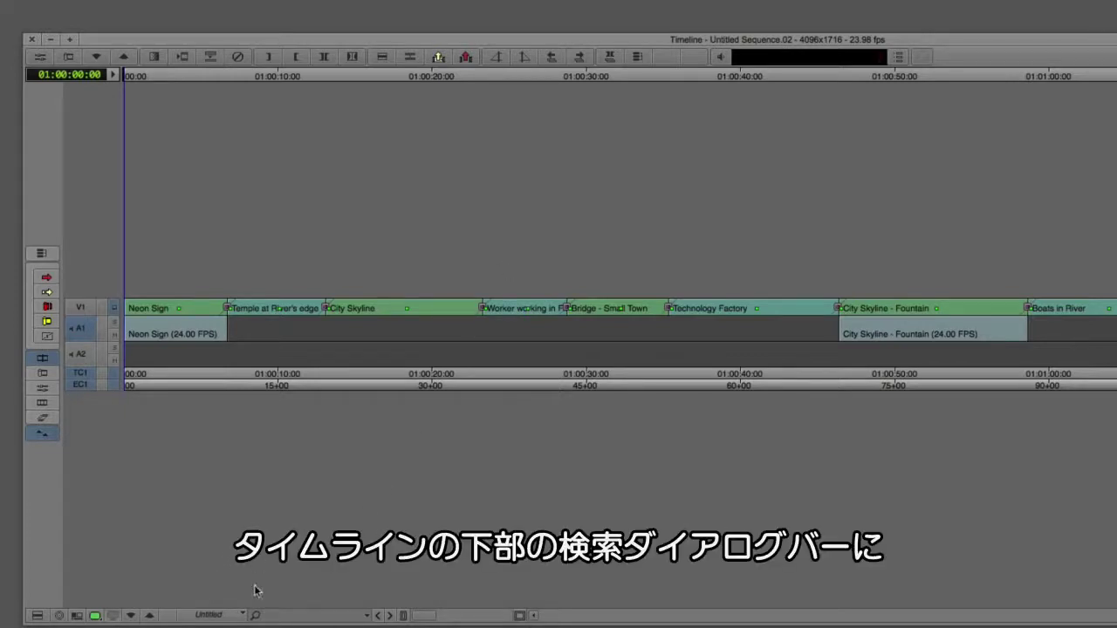
# Search the Timeline for 'city' instead of 'bridge', landing on City Skyline - Fountain.
pyautogui.click(280, 615)
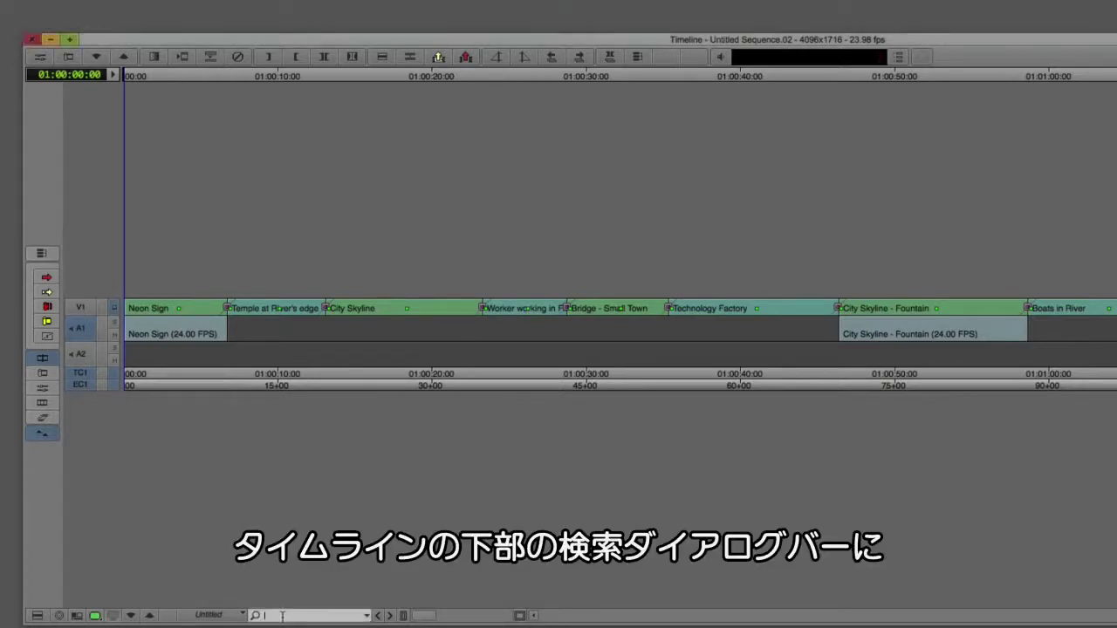
pyautogui.write('bridge')
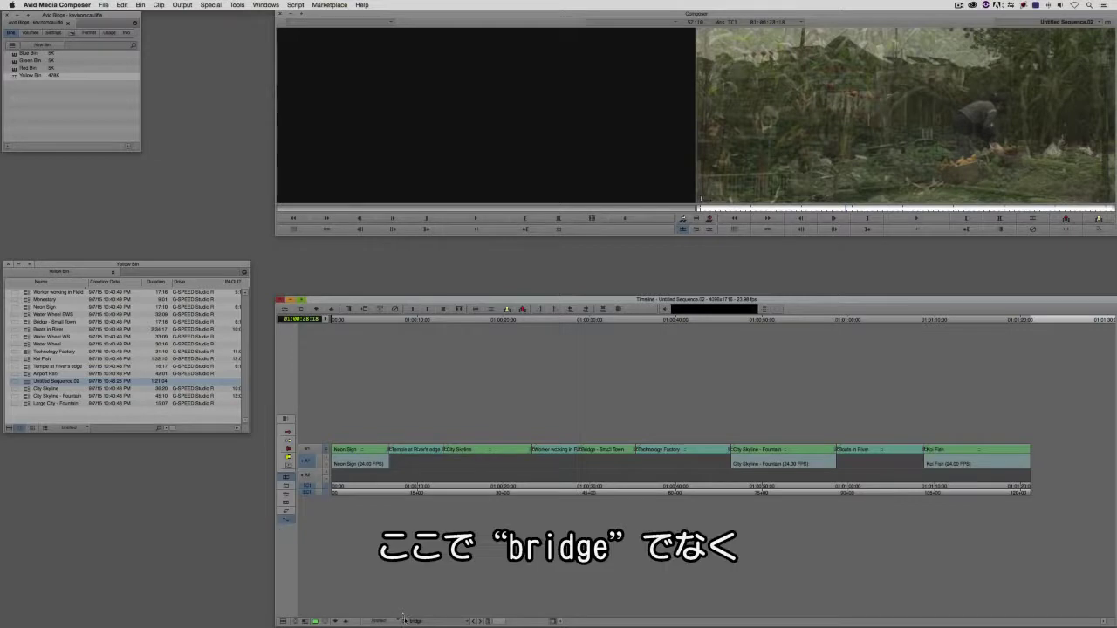
pyautogui.click(403, 619)
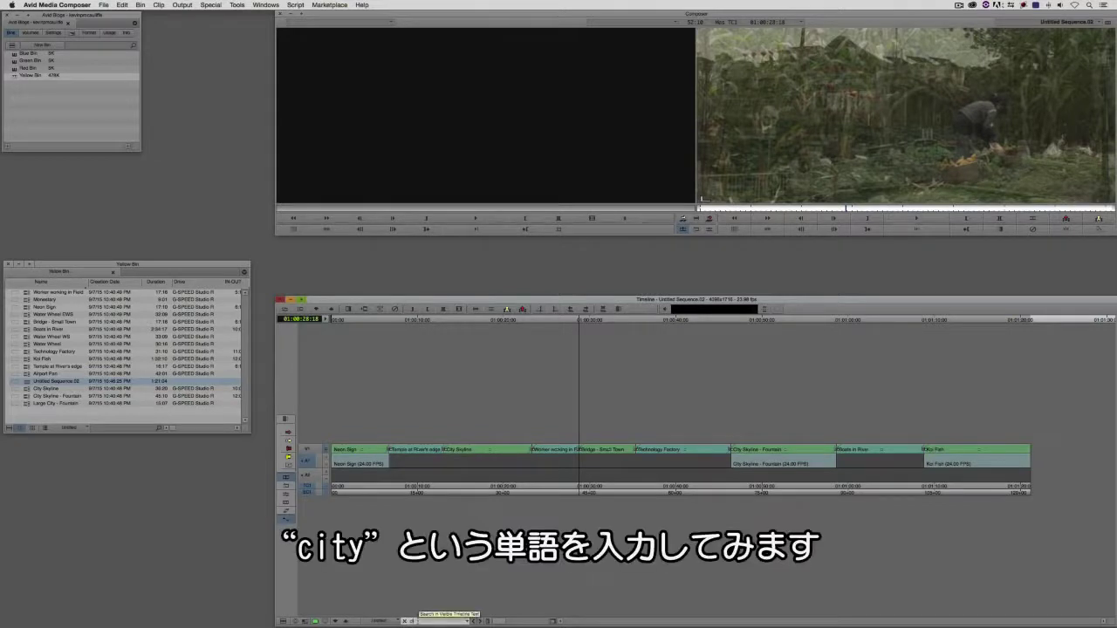
pyautogui.write('city')
pyautogui.press('Return')
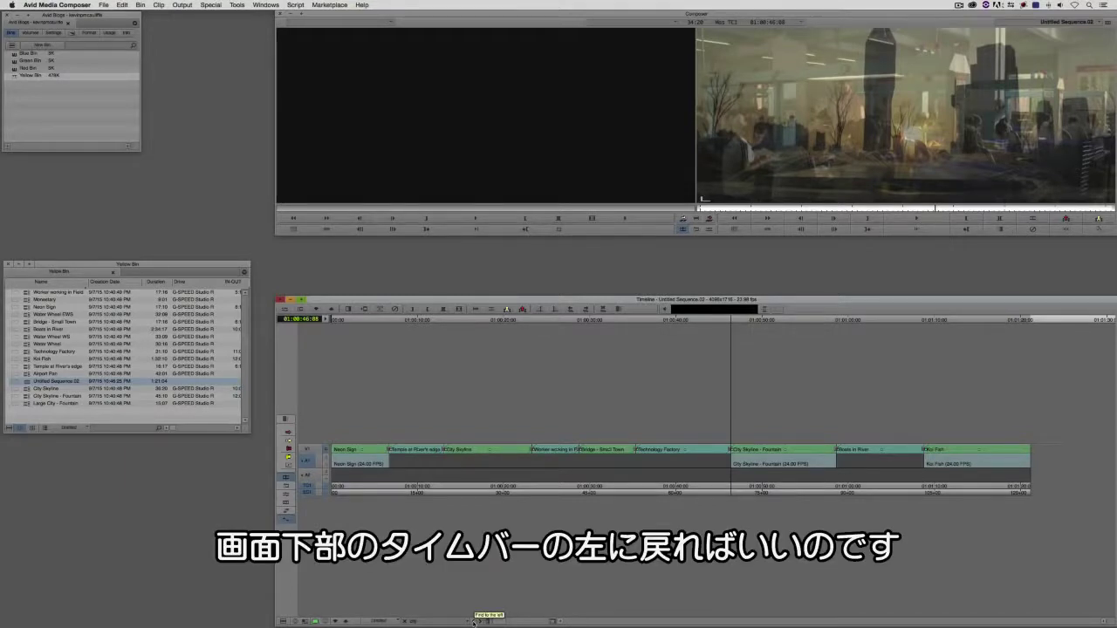
# Step back and forth between the City Skyline and City Skyline - Fountain matches, ending on City Skyline.
pyautogui.click(474, 621)
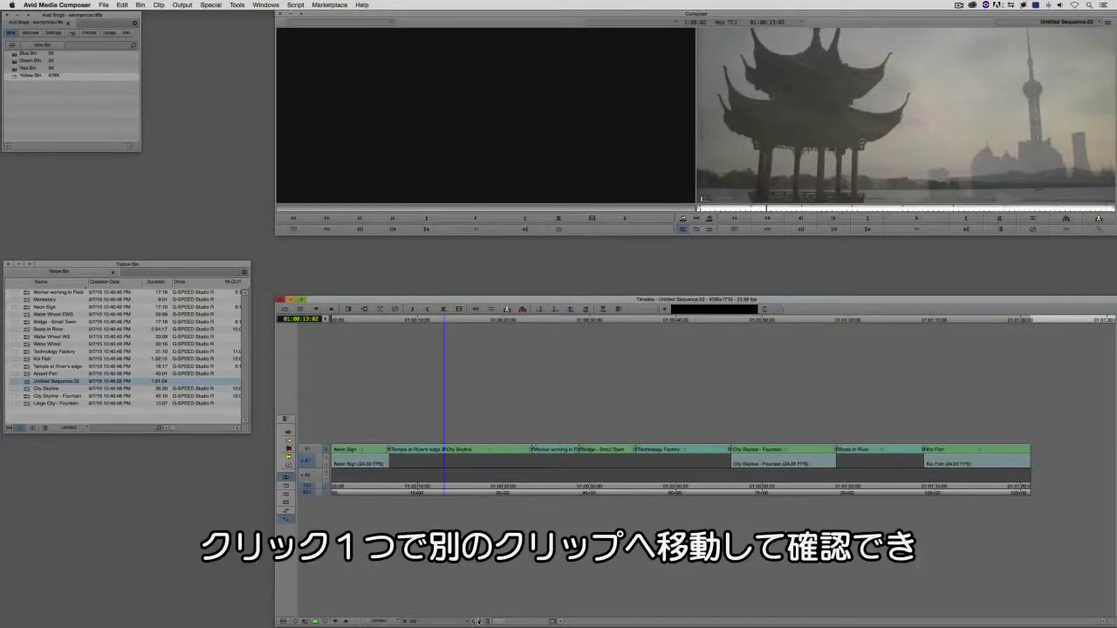
pyautogui.click(478, 622)
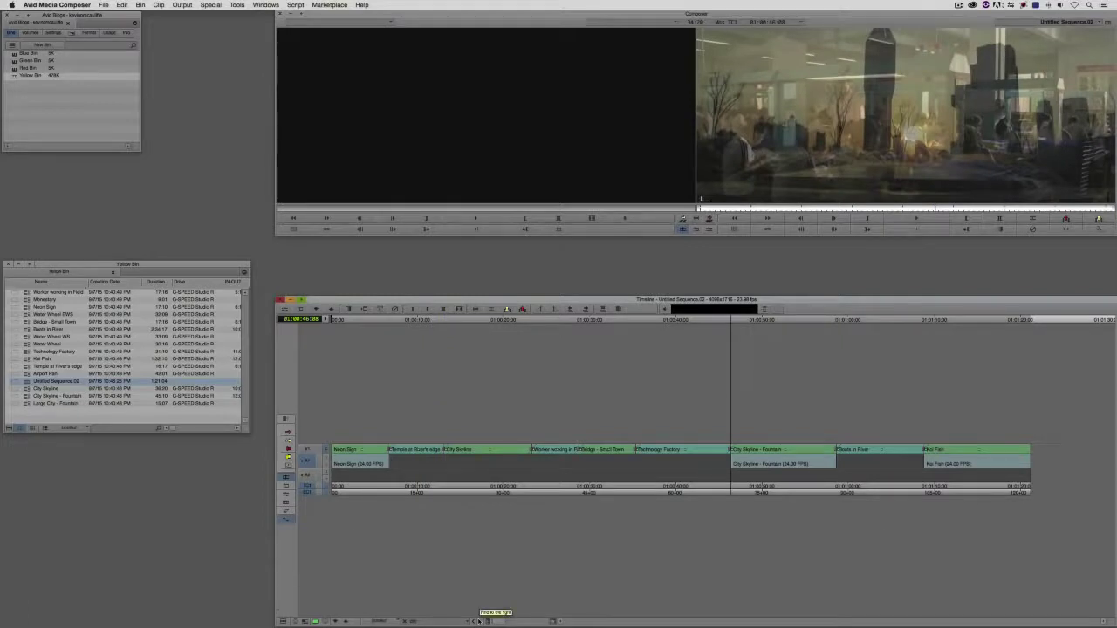
pyautogui.click(478, 622)
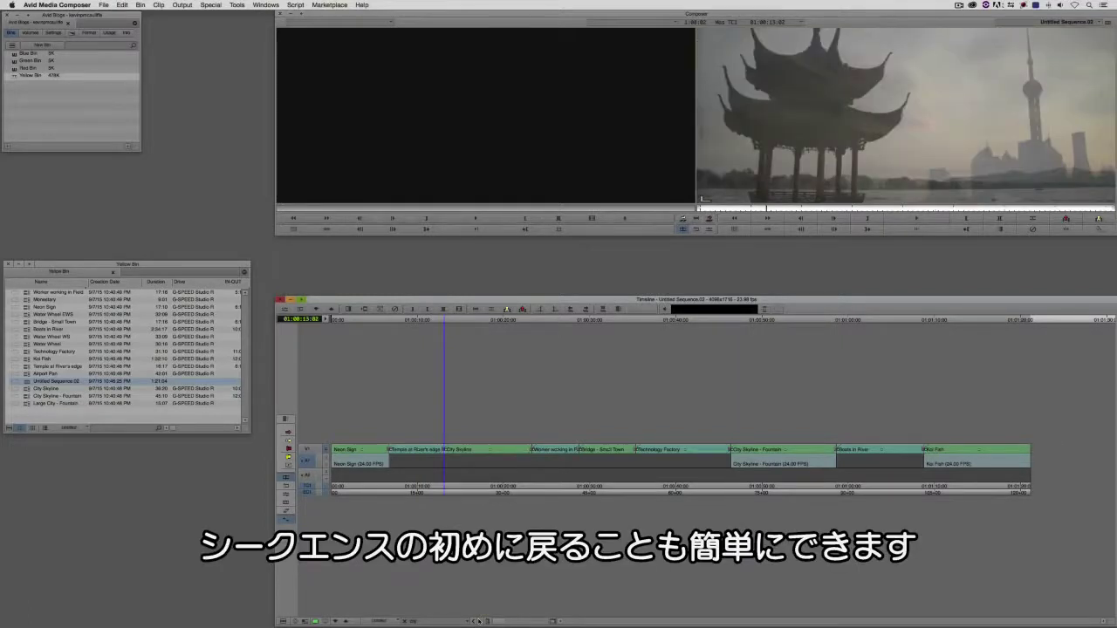
pyautogui.click(472, 621)
pyautogui.click(480, 621)
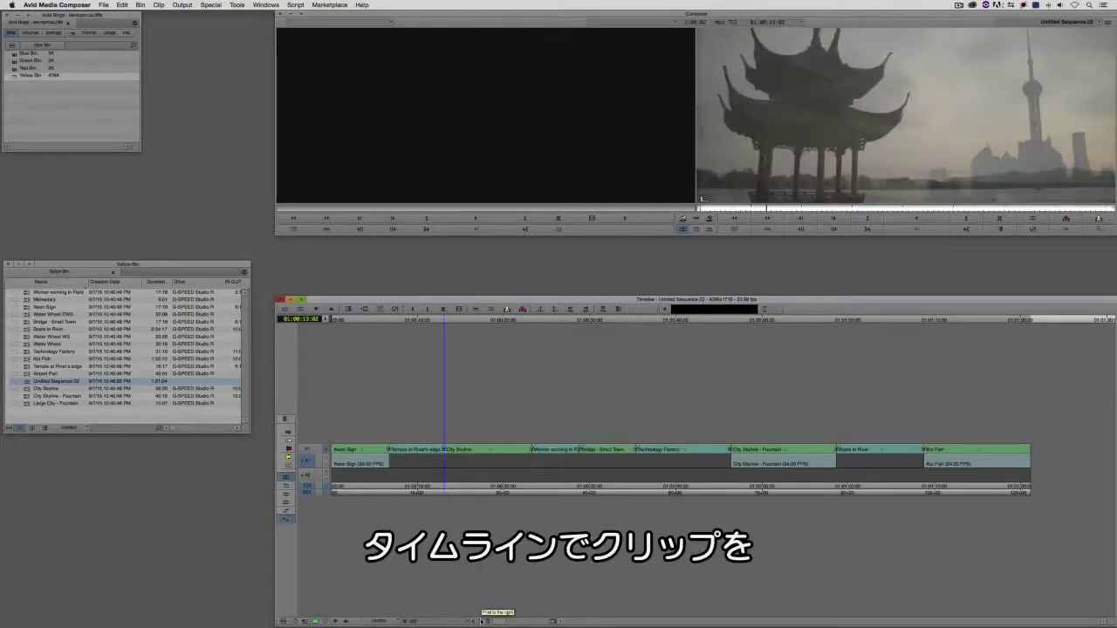